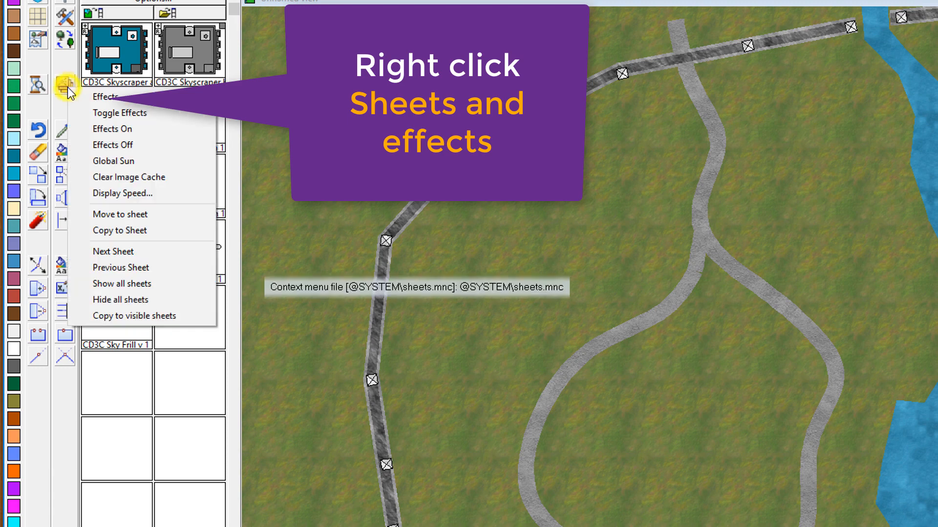
- Activate sheet effects with ROADS as the active sheet and set its Edge Fade, Inner effect to an Edge Width of 3 Map Units
{"action": "left_click", "coordinate": [97, 97]}
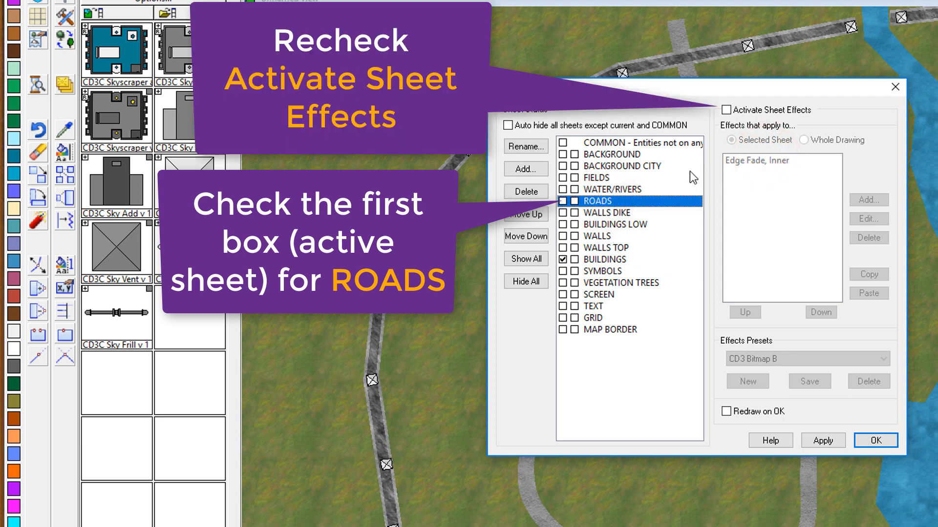
{"action": "left_click", "coordinate": [726, 109]}
{"action": "left_click", "coordinate": [765, 161]}
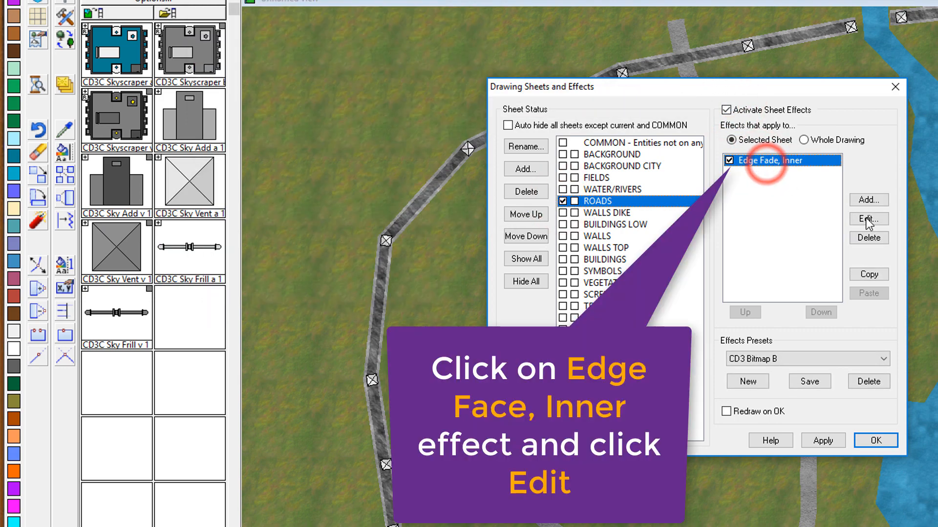
{"action": "left_click", "coordinate": [868, 221]}
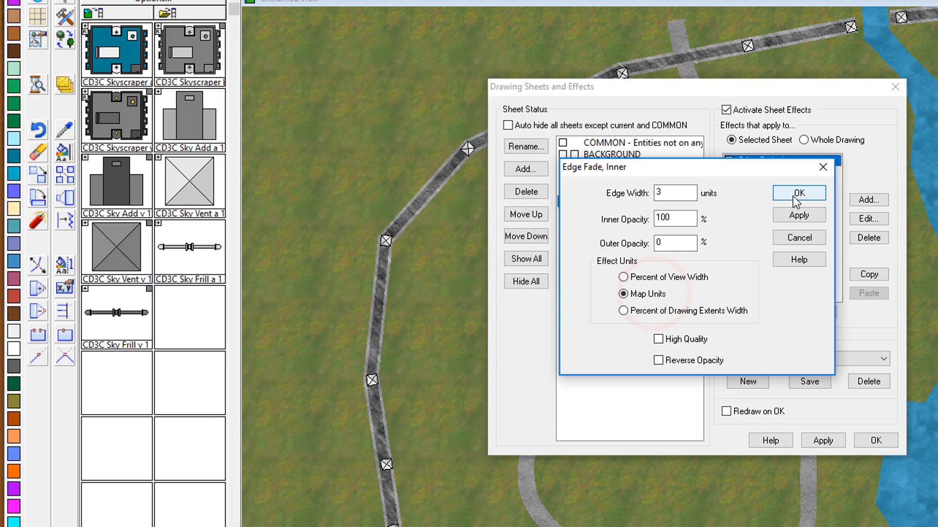
{"action": "left_click", "coordinate": [798, 194]}
{"action": "left_click", "coordinate": [875, 440]}
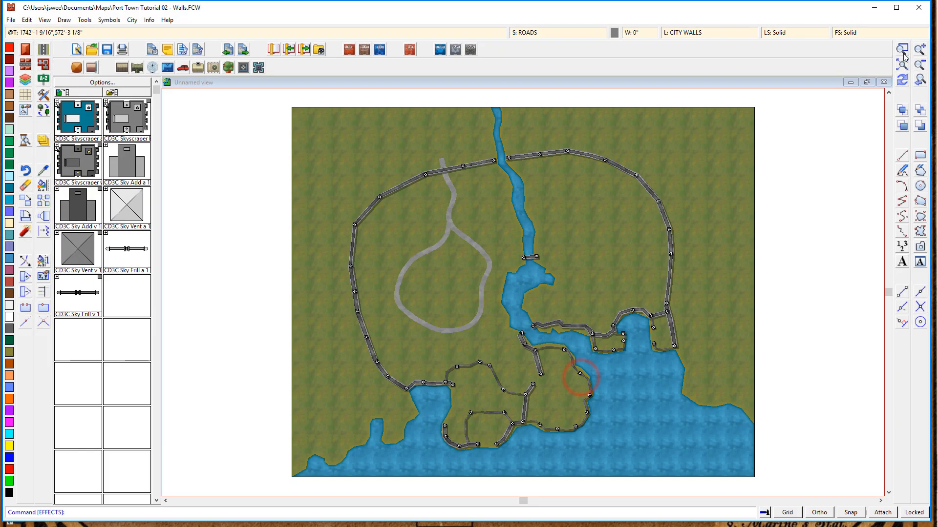
- Check the paved road's edge up close and set the Edge Width of the ROADS sheet's Edge Fade, Inner effect to 4 map units
{"action": "left_click", "coordinate": [903, 49]}
{"action": "left_click", "coordinate": [425, 199]}
{"action": "left_click", "coordinate": [463, 230]}
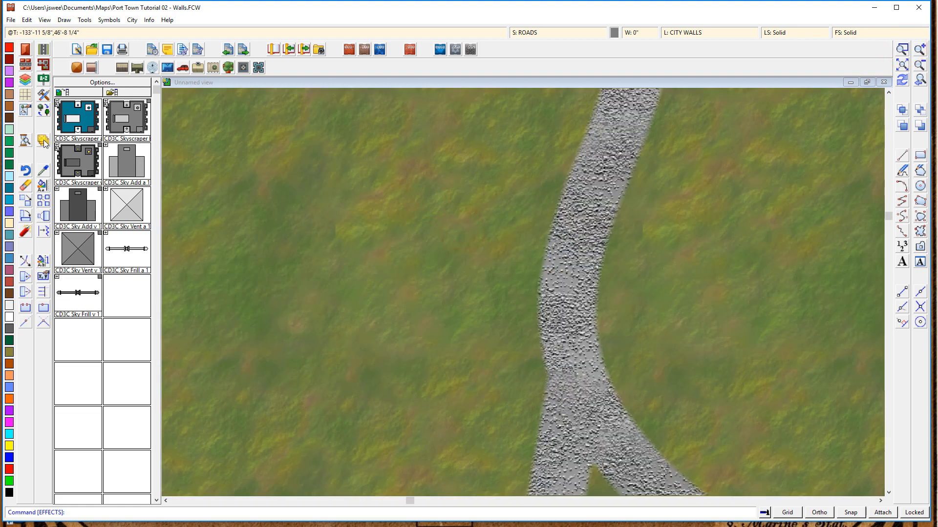
{"action": "right_click", "coordinate": [43, 141]}
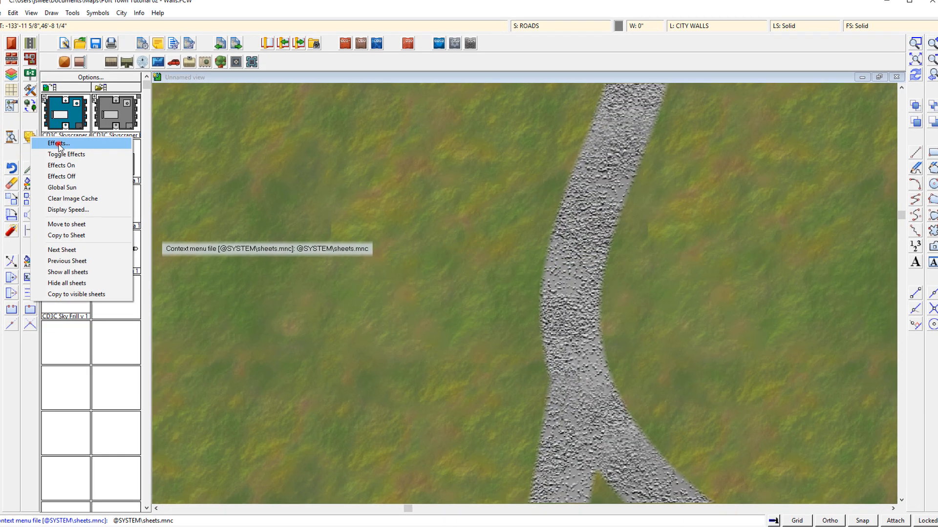
{"action": "left_click", "coordinate": [59, 147]}
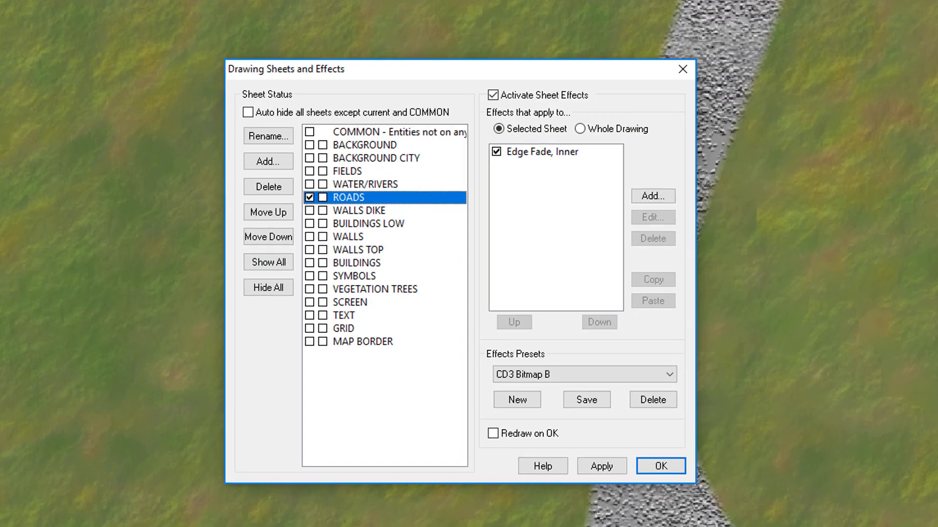
{"action": "left_click", "coordinate": [530, 141]}
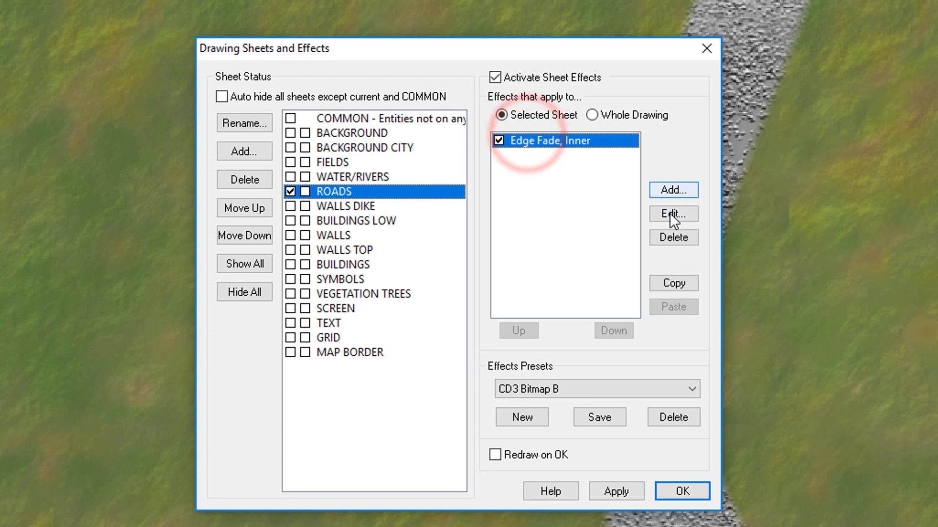
{"action": "left_click", "coordinate": [673, 214]}
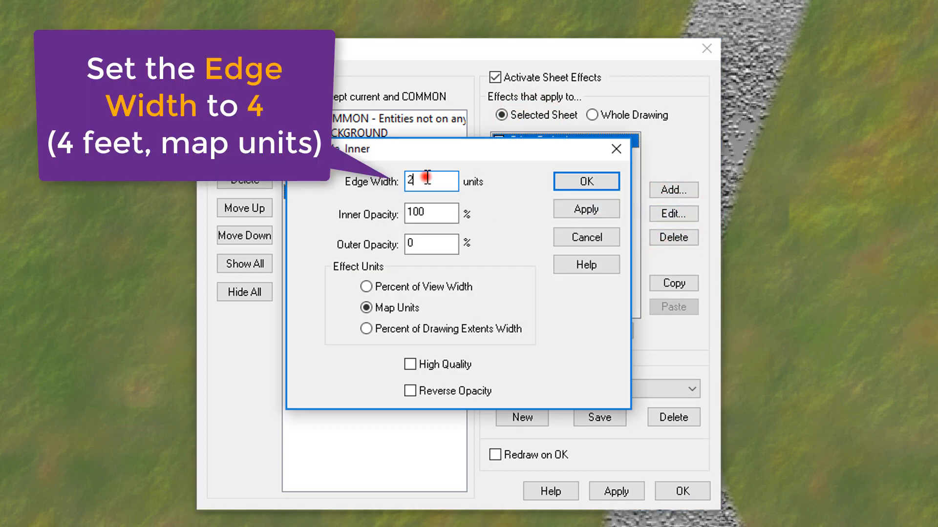
{"action": "type", "text": "4"}
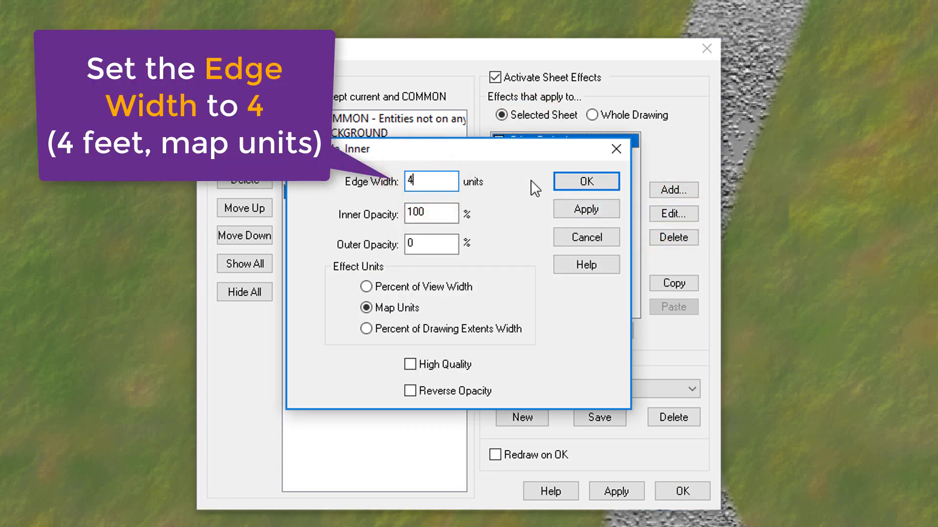
{"action": "left_click", "coordinate": [584, 184]}
{"action": "left_click", "coordinate": [673, 492]}
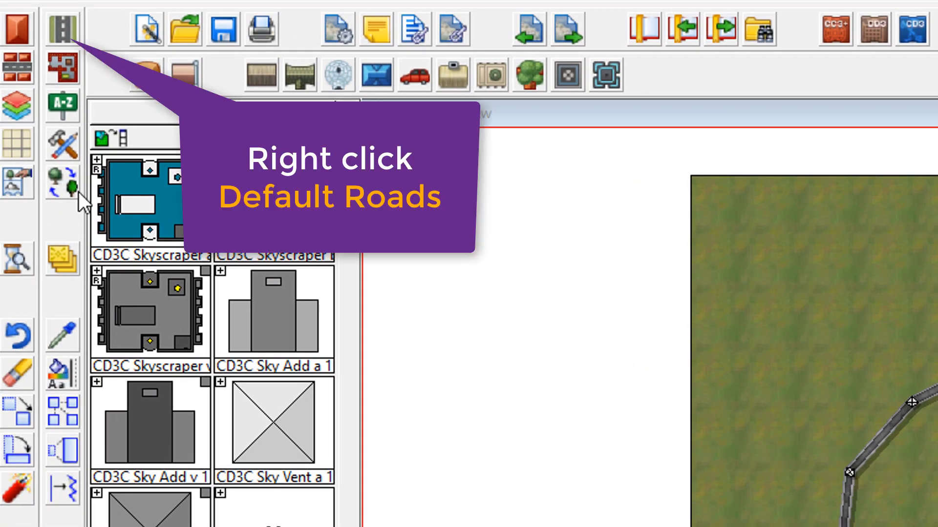
- Draw a Road, Dirt 20' from the paved road's northern end outside the wall up past the map's north edge
{"action": "right_click", "coordinate": [73, 37]}
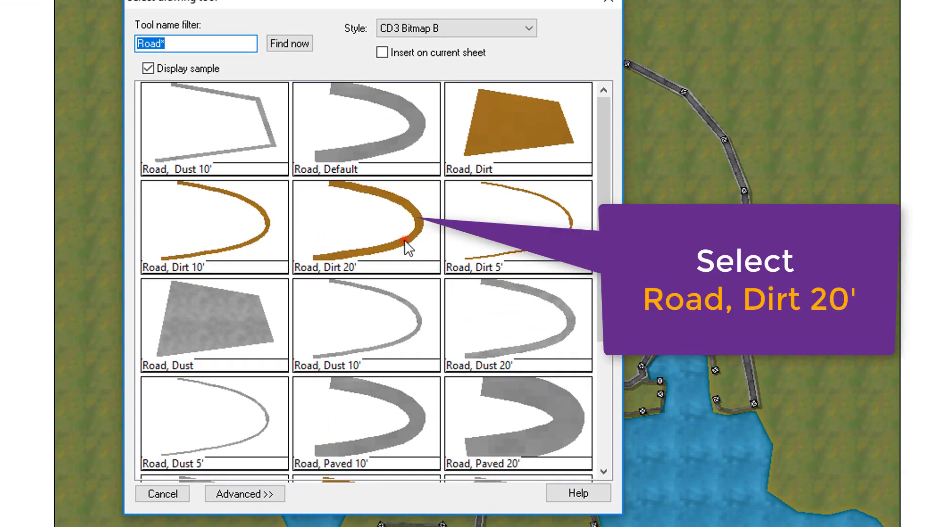
{"action": "left_click", "coordinate": [408, 250]}
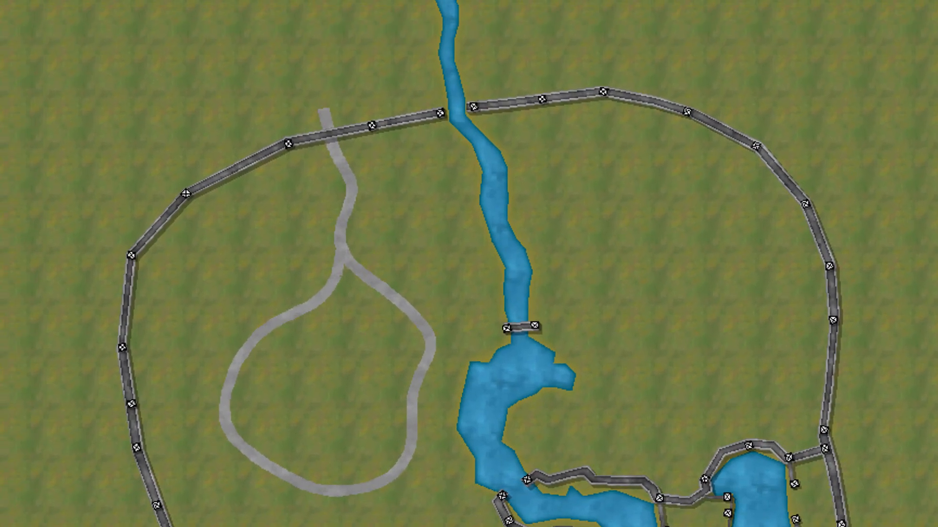
{"action": "left_click", "coordinate": [323, 113]}
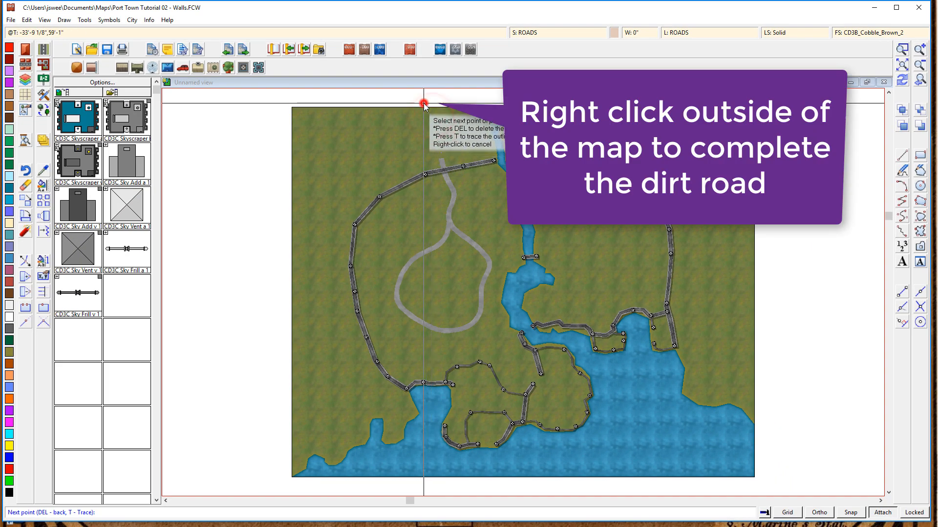
{"action": "right_click", "coordinate": [423, 103]}
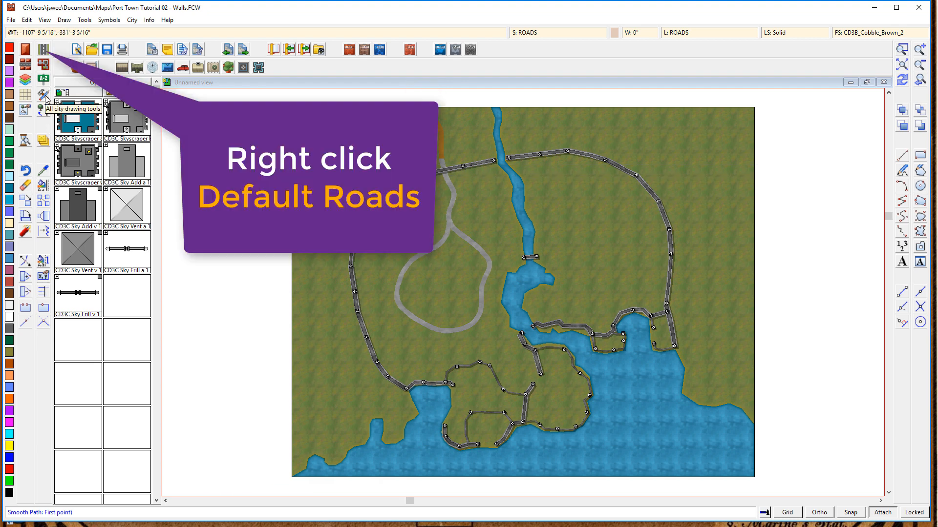
- With Attach turned off, draw a Road, Dirt 10' from the northern dirt road winding west past the map's west edge
{"action": "right_click", "coordinate": [44, 49]}
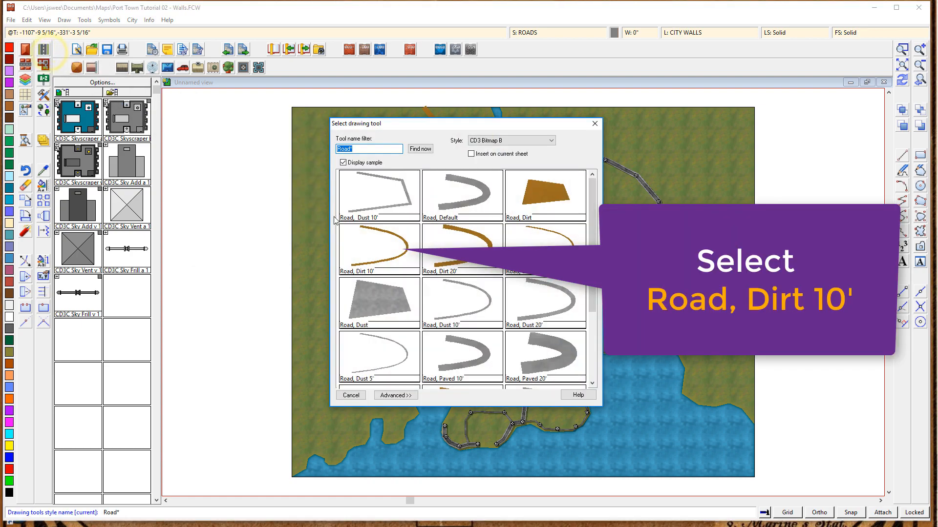
{"action": "left_click", "coordinate": [404, 250]}
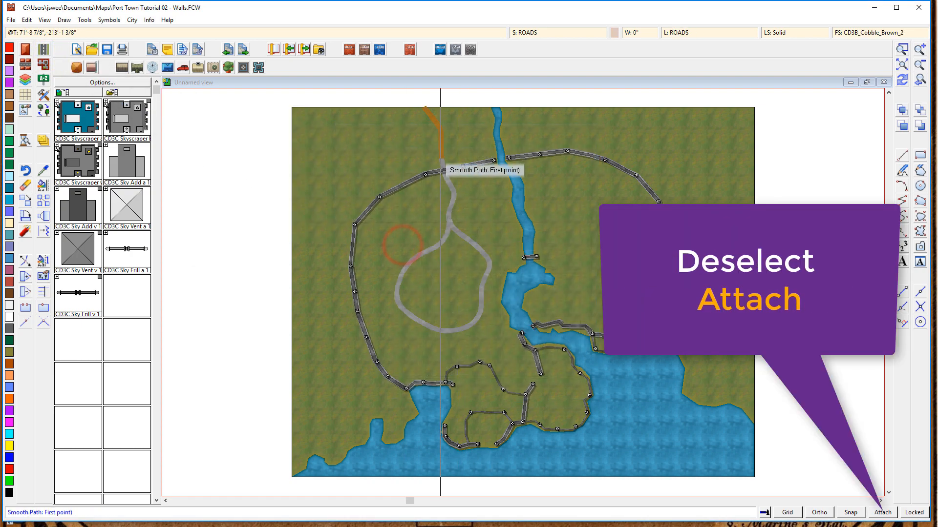
{"action": "left_click", "coordinate": [440, 153]}
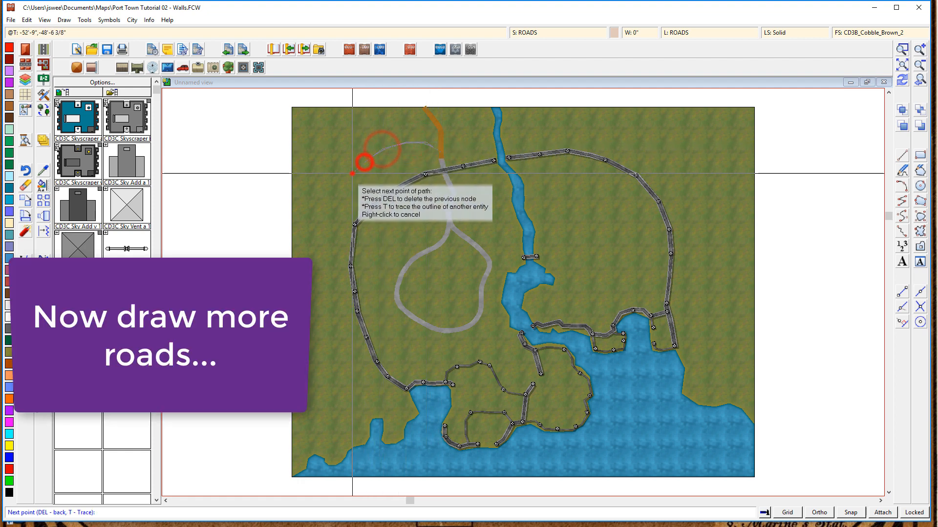
{"action": "right_click", "coordinate": [279, 181]}
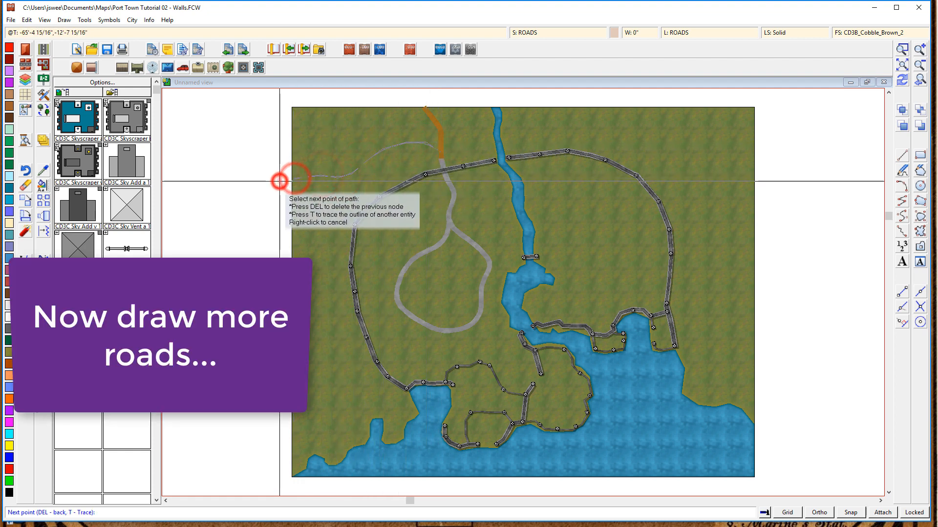
- Draw a dirt road from the map's west edge southeast to the coast, plus a branch from the southwest edge that joins it
{"action": "left_click", "coordinate": [290, 273]}
{"action": "left_click", "coordinate": [370, 419]}
{"action": "right_click", "coordinate": [370, 418]}
{"action": "left_click", "coordinate": [289, 406]}
{"action": "left_click", "coordinate": [308, 394]}
{"action": "left_click", "coordinate": [905, 305]}
{"action": "left_click", "coordinate": [333, 384]}
{"action": "right_click", "coordinate": [332, 384]}
- Draw a dirt road from the eastern city wall out to the map's east edge
{"action": "left_click", "coordinate": [675, 240]}
{"action": "left_click", "coordinate": [754, 215]}
{"action": "right_click", "coordinate": [754, 215]}
- Set the width of the eastern dirt road to 20
{"action": "left_click", "coordinate": [42, 185]}
{"action": "left_click", "coordinate": [701, 220]}
{"action": "right_click", "coordinate": [701, 220]}
{"action": "type", "text": "20"}
{"action": "key", "text": "Return"}
- Draw a Road, Paved 20' from the eastern wall westward across the river to join exactly onto the central loop road
{"action": "right_click", "coordinate": [43, 48]}
{"action": "left_click", "coordinate": [559, 305]}
{"action": "scroll", "coordinate": [559, 293], "scroll_direction": "down", "scroll_amount": 1}
{"action": "double_click", "coordinate": [551, 259]}
{"action": "left_click", "coordinate": [878, 513]}
{"action": "left_click", "coordinate": [677, 238]}
{"action": "left_click", "coordinate": [640, 249]}
{"action": "left_click", "coordinate": [609, 265]}
{"action": "left_click", "coordinate": [526, 255]}
{"action": "left_click", "coordinate": [899, 309]}
{"action": "left_click", "coordinate": [486, 257]}
{"action": "right_click", "coordinate": [486, 257]}
- Redraw the map and save a copy of the drawing as Port Town Tutorial 03 - Roads
{"action": "left_click", "coordinate": [902, 77]}
{"action": "left_click", "coordinate": [416, 278]}
{"action": "left_click", "coordinate": [11, 20]}
{"action": "left_click", "coordinate": [34, 77]}
{"action": "left_click_drag", "start_coordinate": [154, 203], "coordinate": [298, 218]}
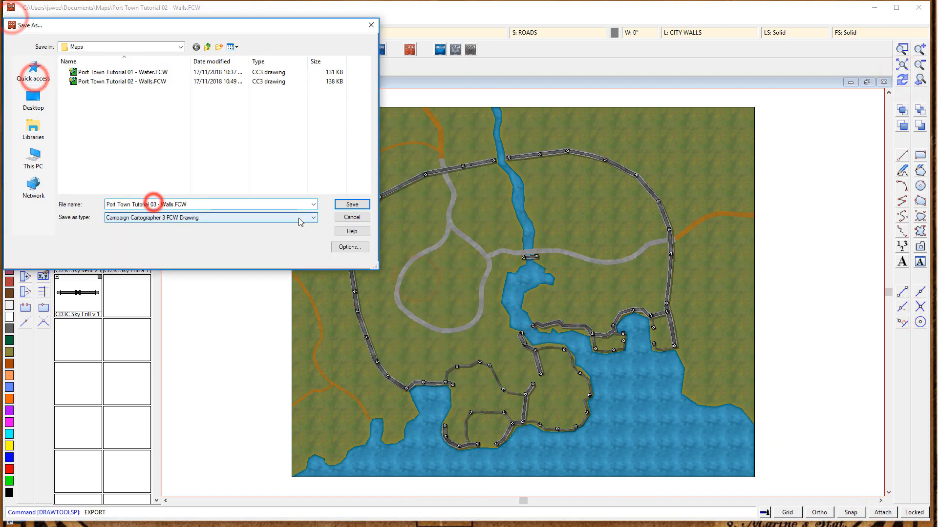
{"action": "type", "text": "03 - Roads"}
{"action": "key", "text": "Return"}
- Draw a Road, Paved 10' from just inside the western wall across the central loop to its northeastern side
{"action": "right_click", "coordinate": [43, 49]}
{"action": "left_click", "coordinate": [461, 346]}
{"action": "left_click", "coordinate": [370, 292]}
{"action": "left_click", "coordinate": [382, 302]}
{"action": "left_click", "coordinate": [419, 292]}
{"action": "left_click", "coordinate": [451, 279]}
{"action": "left_click", "coordinate": [491, 256]}
{"action": "right_click", "coordinate": [491, 255]}
- Draw a narrow paved road from the city's northwest corner southeast to the central loop road
{"action": "left_click", "coordinate": [384, 204]}
{"action": "left_click", "coordinate": [389, 216]}
{"action": "left_click", "coordinate": [407, 233]}
{"action": "left_click", "coordinate": [421, 253]}
{"action": "right_click", "coordinate": [420, 253]}
- Draw a Road, Paved 20' from the loop's southern side southeast through the wall gap, and add a small looping road at its end
{"action": "scroll", "coordinate": [488, 315], "scroll_direction": "up", "scroll_amount": 1}
{"action": "right_click", "coordinate": [43, 49]}
{"action": "left_click", "coordinate": [540, 255]}
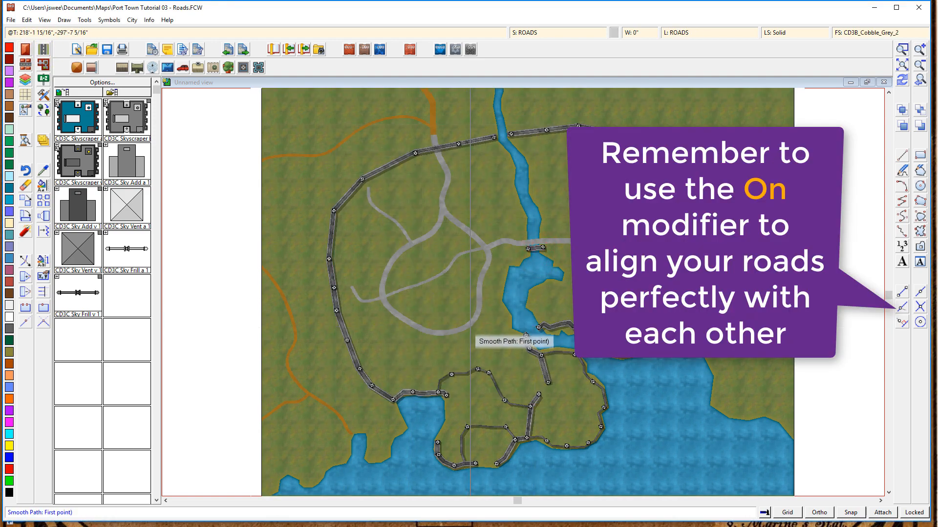
{"action": "left_click", "coordinate": [902, 307]}
{"action": "left_click", "coordinate": [473, 322]}
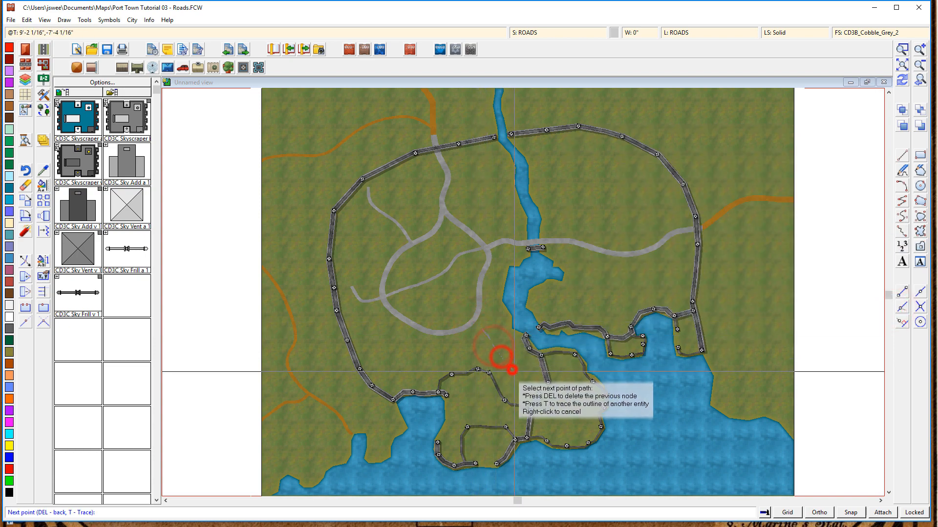
{"action": "left_click", "coordinate": [550, 390]}
{"action": "right_click", "coordinate": [550, 391]}
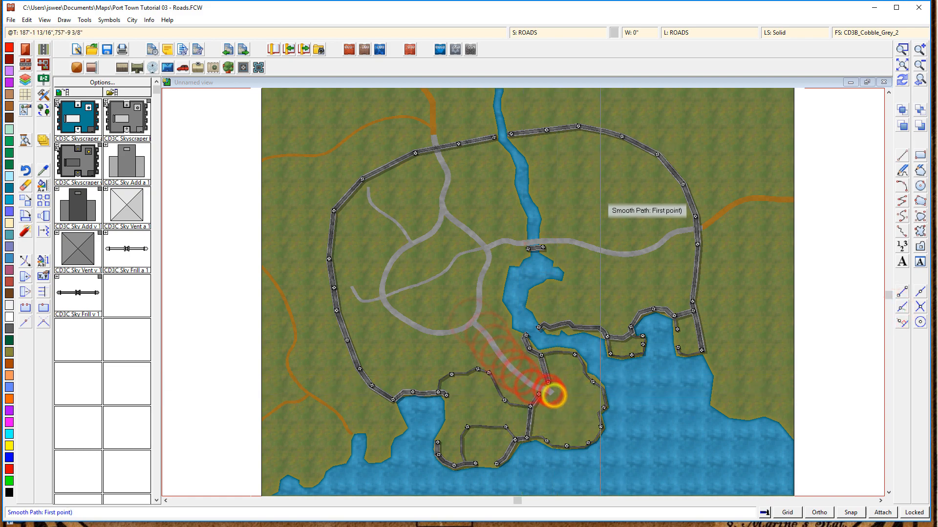
{"action": "left_click", "coordinate": [670, 432]}
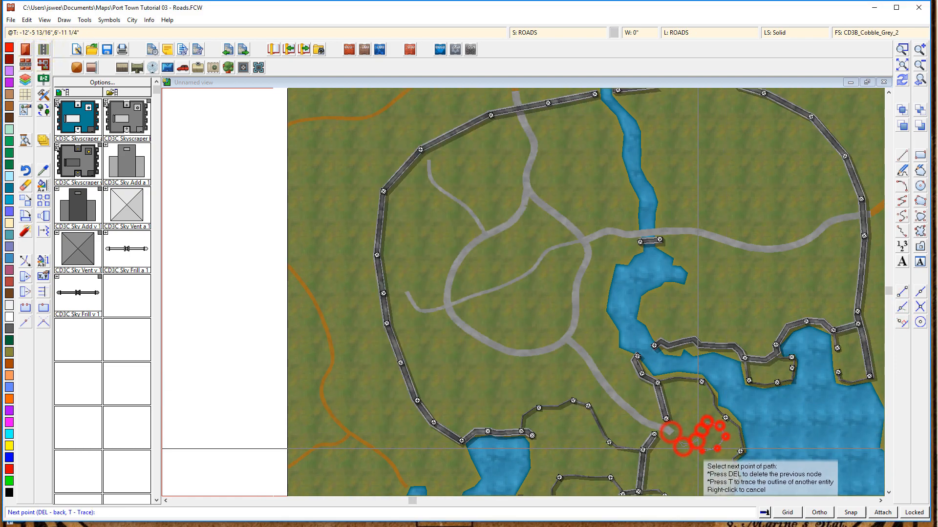
{"action": "right_click", "coordinate": [688, 442]}
- Draw a curved paved road from the southeast diagonal road westward and up to the short road inside the western wall
{"action": "left_click", "coordinate": [902, 307]}
{"action": "left_click", "coordinate": [589, 364]}
{"action": "left_click", "coordinate": [472, 380]}
{"action": "left_click", "coordinate": [416, 309]}
{"action": "right_click", "coordinate": [416, 309]}
- Draw short connecting lanes south of the curved road and through the southern walled harbour district
{"action": "left_click", "coordinate": [460, 429]}
{"action": "left_click", "coordinate": [570, 441]}
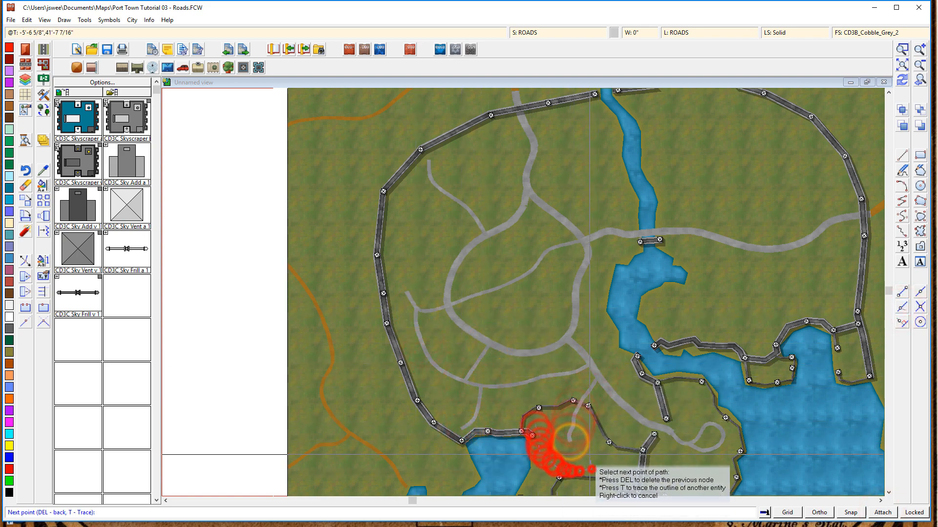
{"action": "scroll", "coordinate": [591, 470], "scroll_direction": "down", "scroll_amount": 2}
{"action": "right_click", "coordinate": [588, 387]}
- Draw a Road, Square Paved polygon as a courtyard filling the small walled enclosure on the southern shore
{"action": "left_click", "coordinate": [45, 51]}
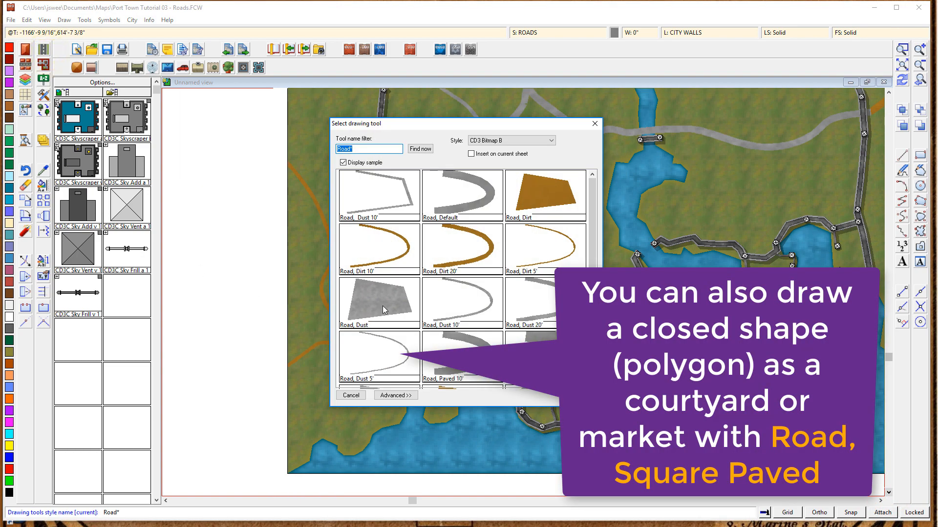
{"action": "scroll", "coordinate": [496, 342], "scroll_direction": "down", "scroll_amount": 2}
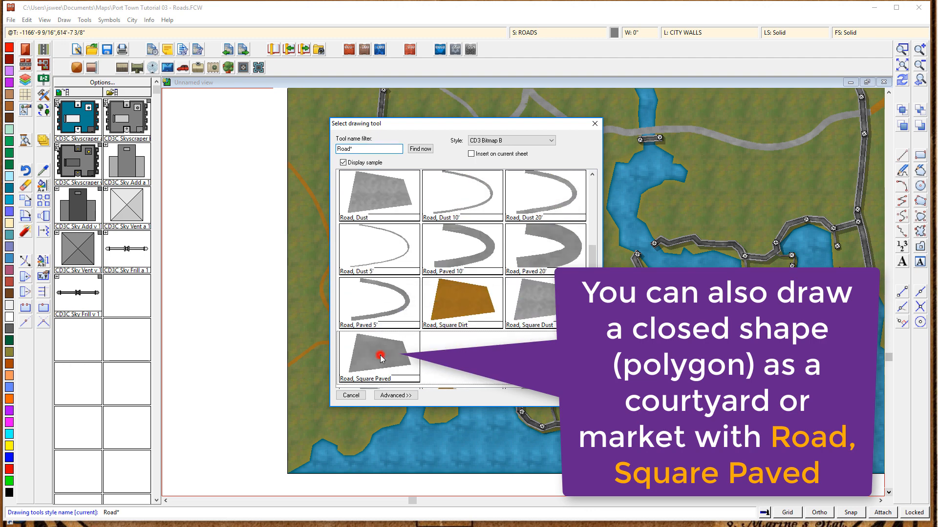
{"action": "left_click", "coordinate": [381, 358]}
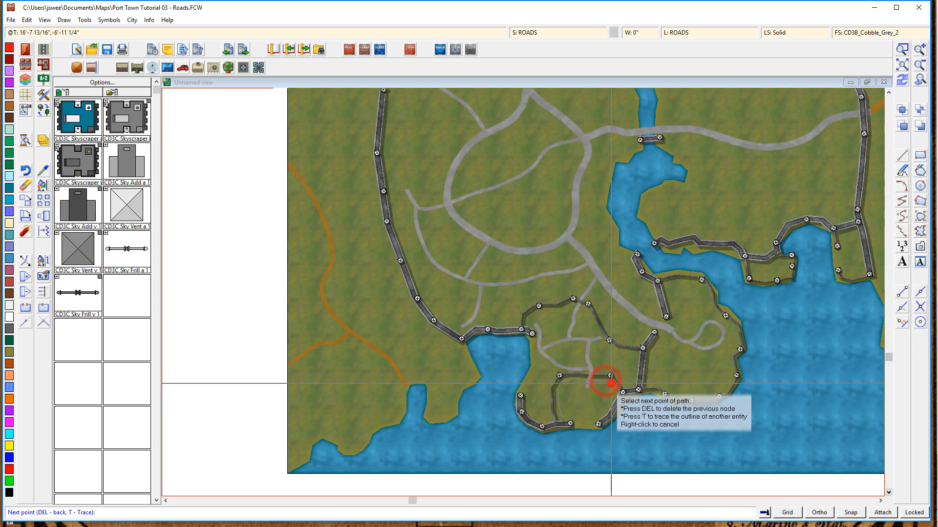
{"action": "left_click", "coordinate": [611, 398]}
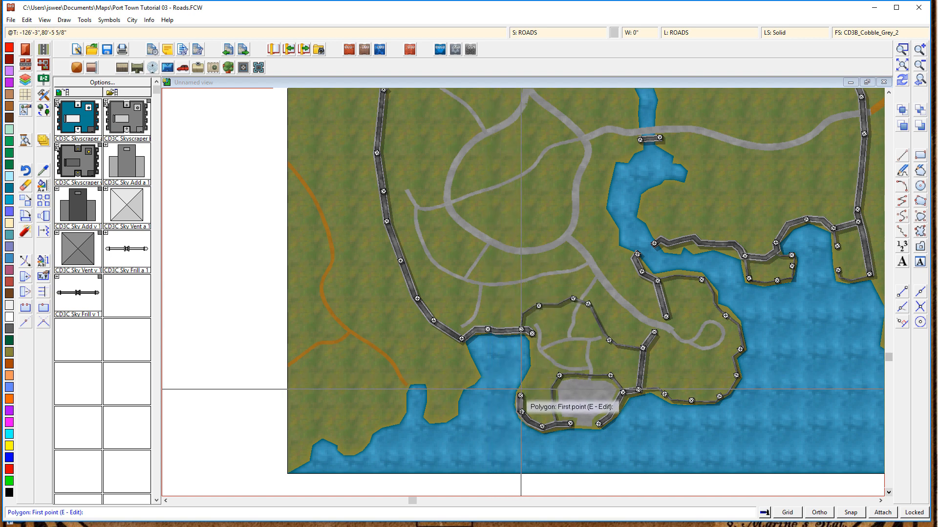
- Draw a narrow square-paved polygon along the harbour shoreline between the wall ends, west of the walled courtyard
{"action": "left_click", "coordinate": [532, 394]}
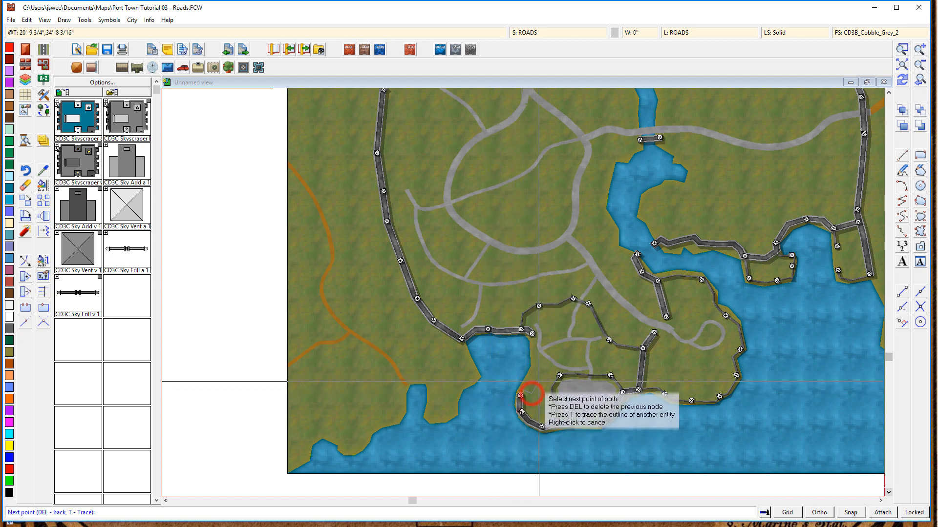
{"action": "left_click", "coordinate": [544, 355]}
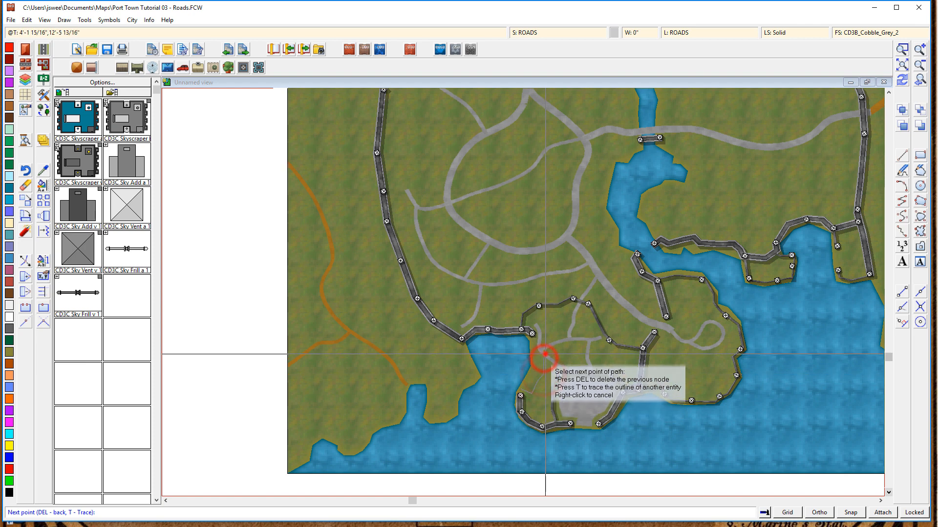
{"action": "left_click", "coordinate": [540, 347]}
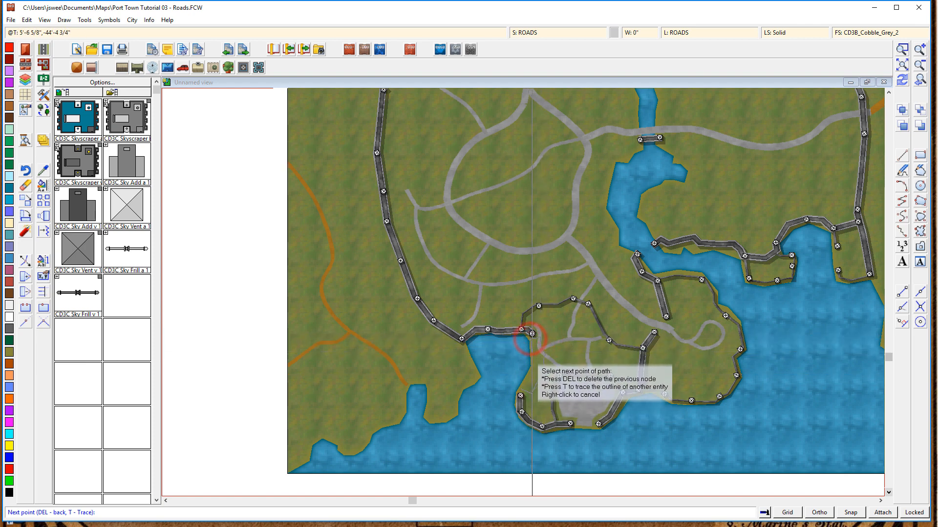
{"action": "left_click", "coordinate": [527, 382]}
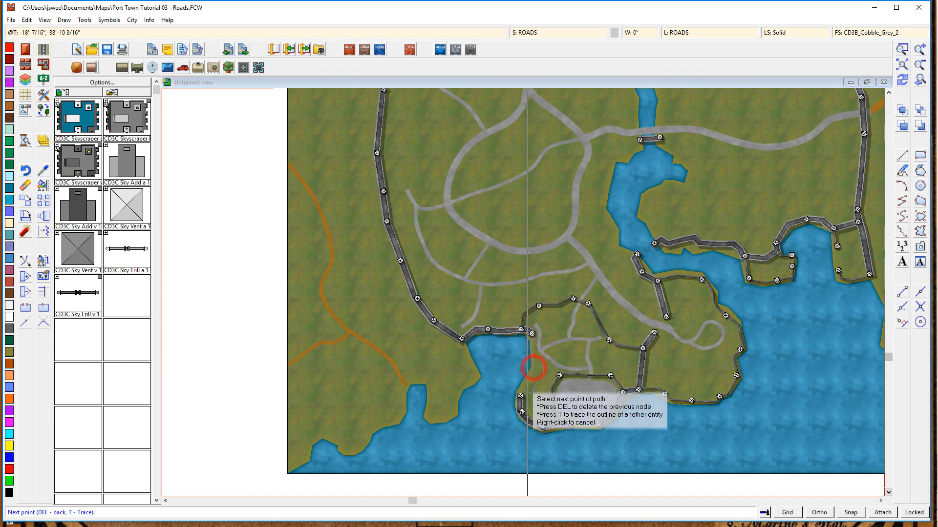
{"action": "right_click", "coordinate": [523, 385]}
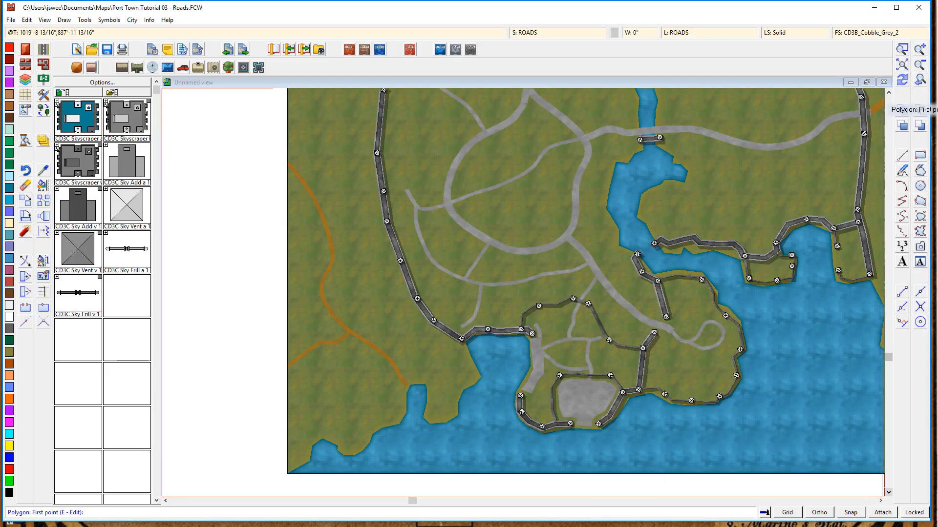
{"action": "left_click", "coordinate": [888, 92]}
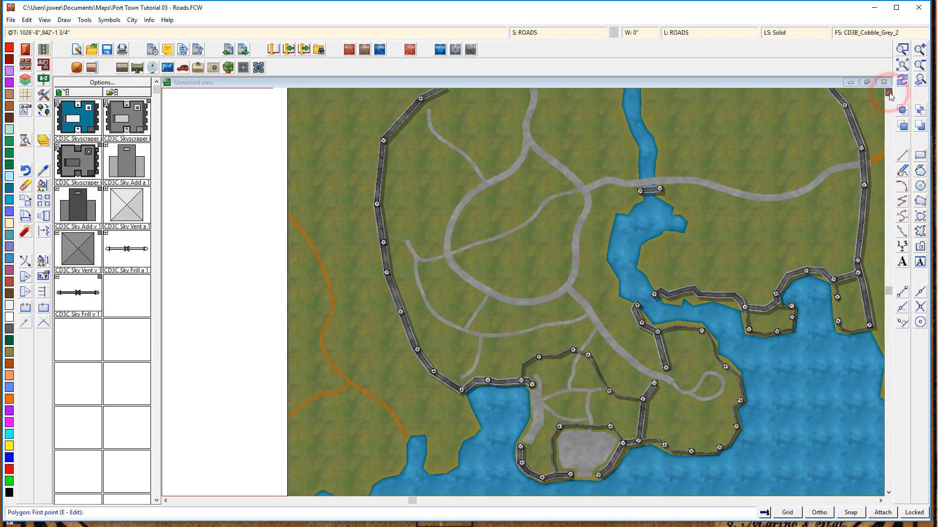
- Draw a small square-paved polygon plaza where the northern gate road forks inside the walls, and save the map
{"action": "left_click", "coordinate": [889, 92]}
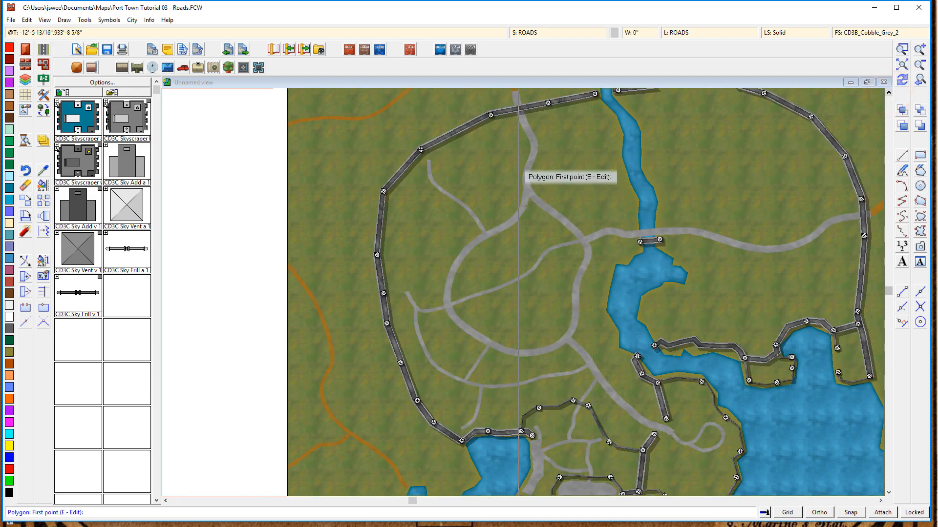
{"action": "left_click", "coordinate": [522, 186]}
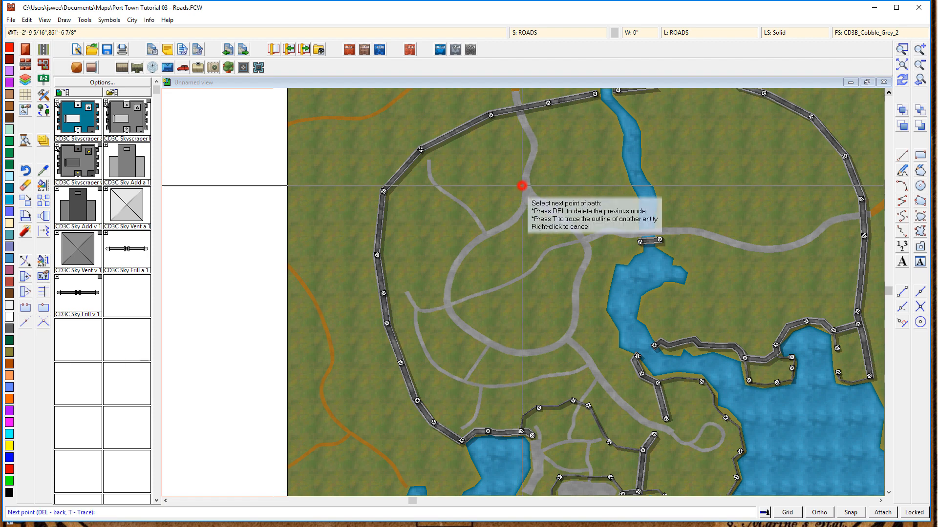
{"action": "left_click", "coordinate": [535, 182]}
{"action": "left_click", "coordinate": [542, 205]}
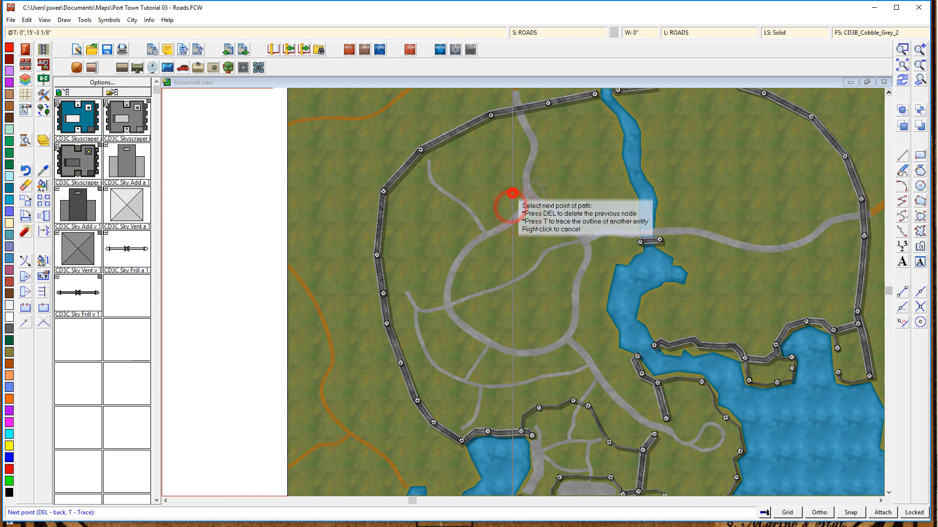
{"action": "right_click", "coordinate": [513, 186]}
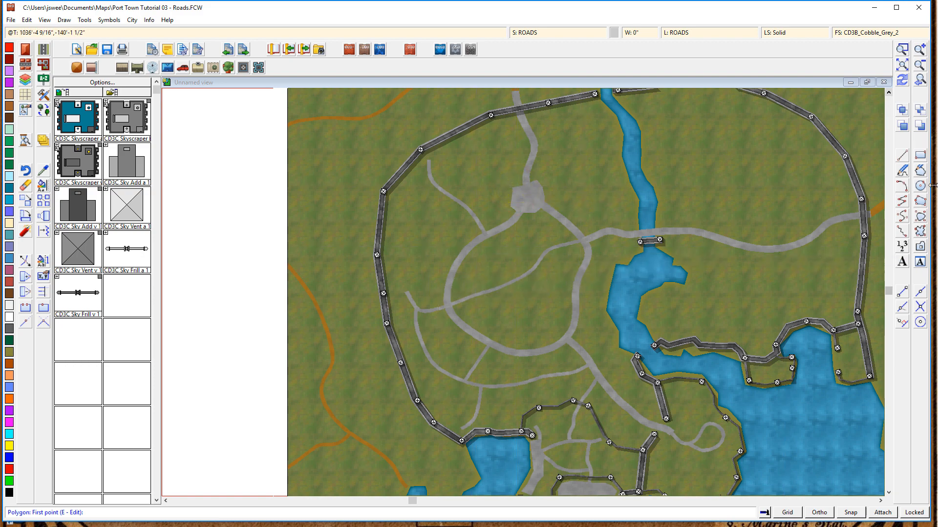
{"action": "left_click", "coordinate": [900, 81]}
{"action": "left_click", "coordinate": [108, 50]}
- Draw a narrow paved loop road east of the river, crossing the main east-west road and running inside the eastern wall
{"action": "right_click", "coordinate": [45, 49]}
{"action": "double_click", "coordinate": [392, 316]}
{"action": "right_click", "coordinate": [46, 50]}
{"action": "double_click", "coordinate": [473, 309]}
{"action": "left_click", "coordinate": [699, 233]}
{"action": "left_click", "coordinate": [711, 170]}
{"action": "left_click", "coordinate": [814, 176]}
{"action": "left_click", "coordinate": [831, 195]}
{"action": "left_click", "coordinate": [841, 230]}
{"action": "left_click", "coordinate": [842, 267]}
{"action": "left_click", "coordinate": [833, 296]}
{"action": "left_click", "coordinate": [810, 299]}
{"action": "left_click", "coordinate": [787, 299]}
{"action": "left_click", "coordinate": [756, 302]}
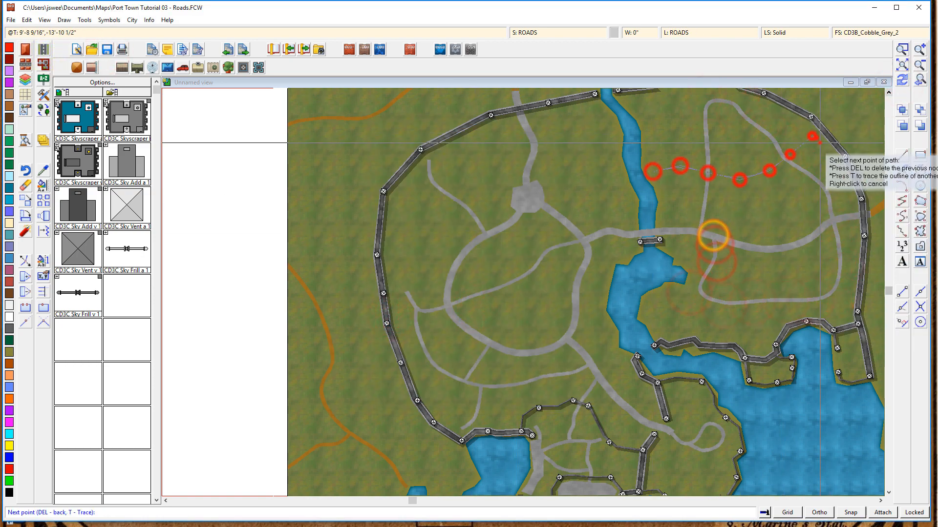
- Draw paved connecting lanes across the eastern loop, including one from the main road to its southern side and one toward the harbour wall
{"action": "left_click", "coordinate": [795, 276]}
{"action": "left_click", "coordinate": [788, 298]}
{"action": "right_click", "coordinate": [787, 300]}
{"action": "left_click", "coordinate": [728, 302]}
{"action": "left_click", "coordinate": [723, 318]}
{"action": "left_click", "coordinate": [721, 336]}
{"action": "right_click", "coordinate": [721, 337]}
- Draw a short lane from the northern riverbank to the loop road and another ending at the eastern wall, and save the map
{"action": "left_click", "coordinate": [636, 113]}
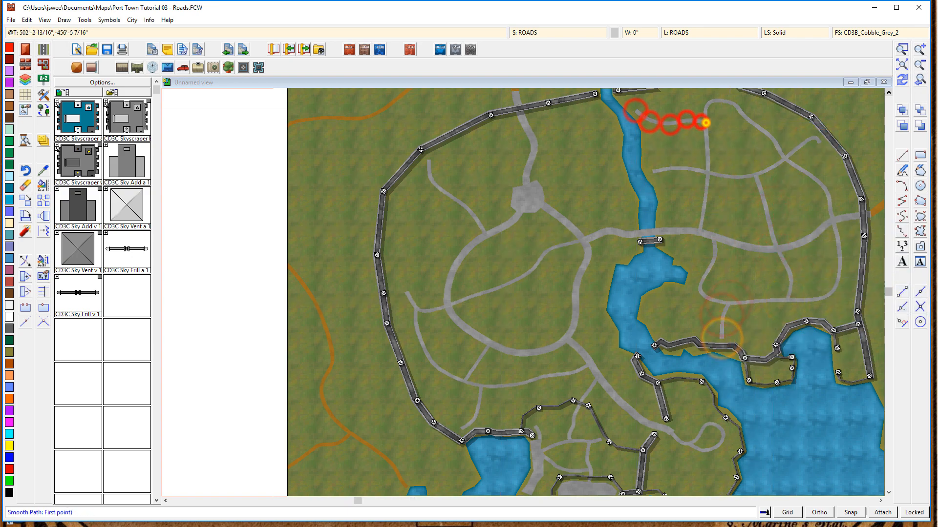
{"action": "left_click", "coordinate": [852, 318]}
{"action": "right_click", "coordinate": [852, 320]}
{"action": "left_click", "coordinate": [107, 49]}
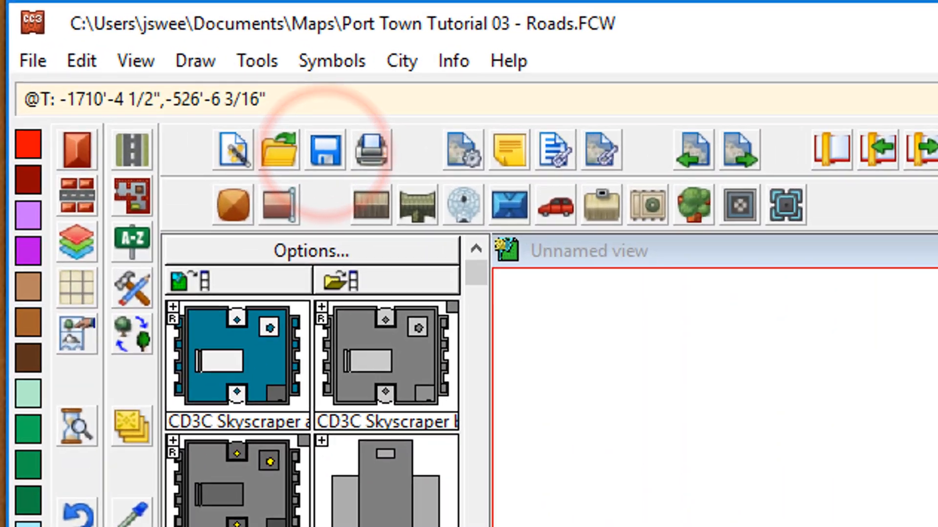